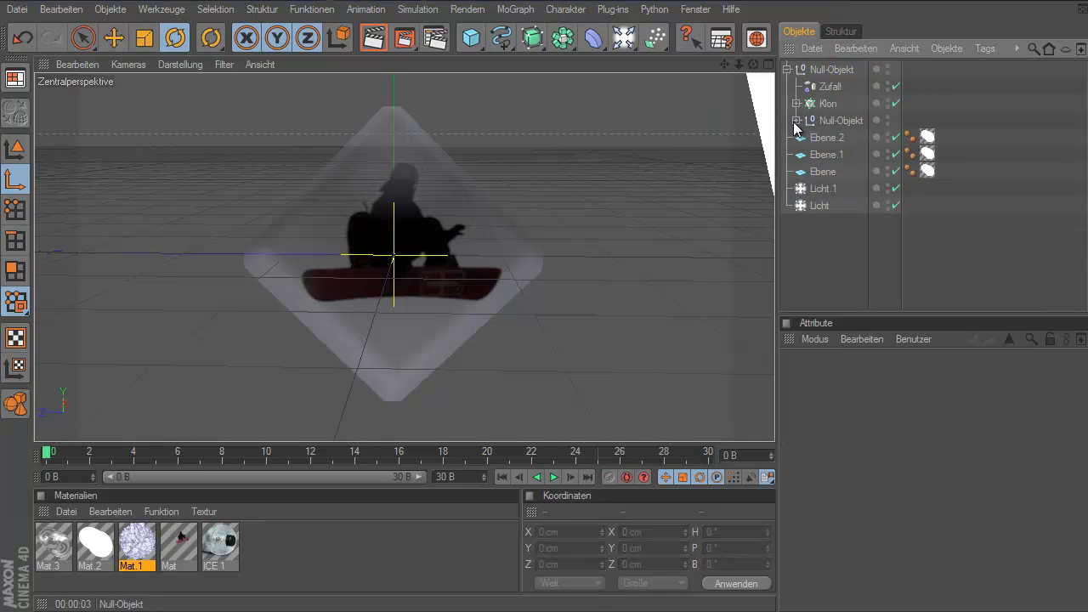
Step: Collapse the top null group, render the ice cube view twice, then clear the render
click(788, 69)
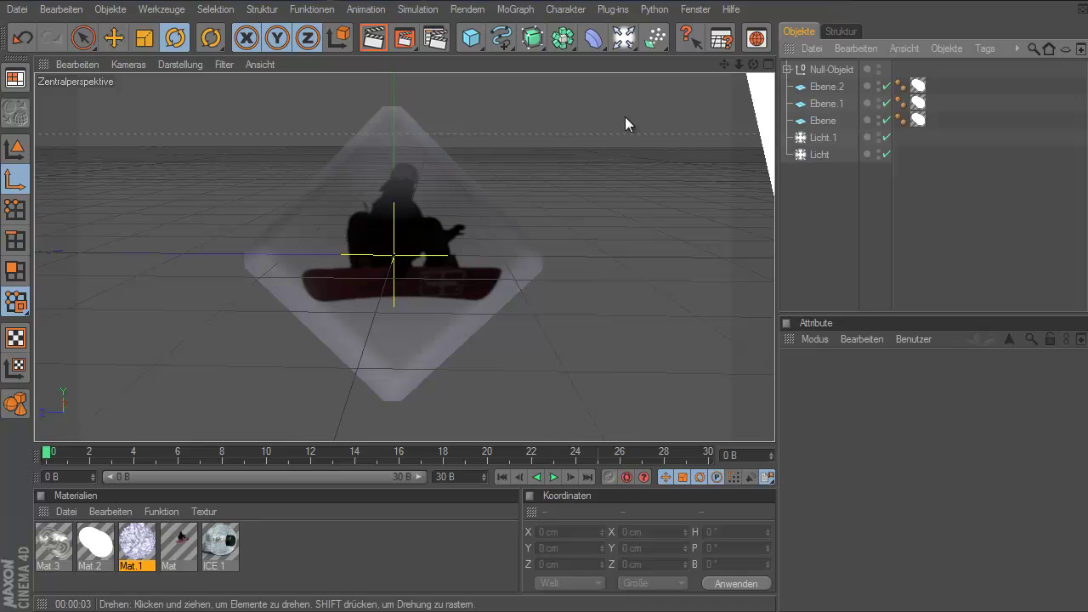
click(374, 38)
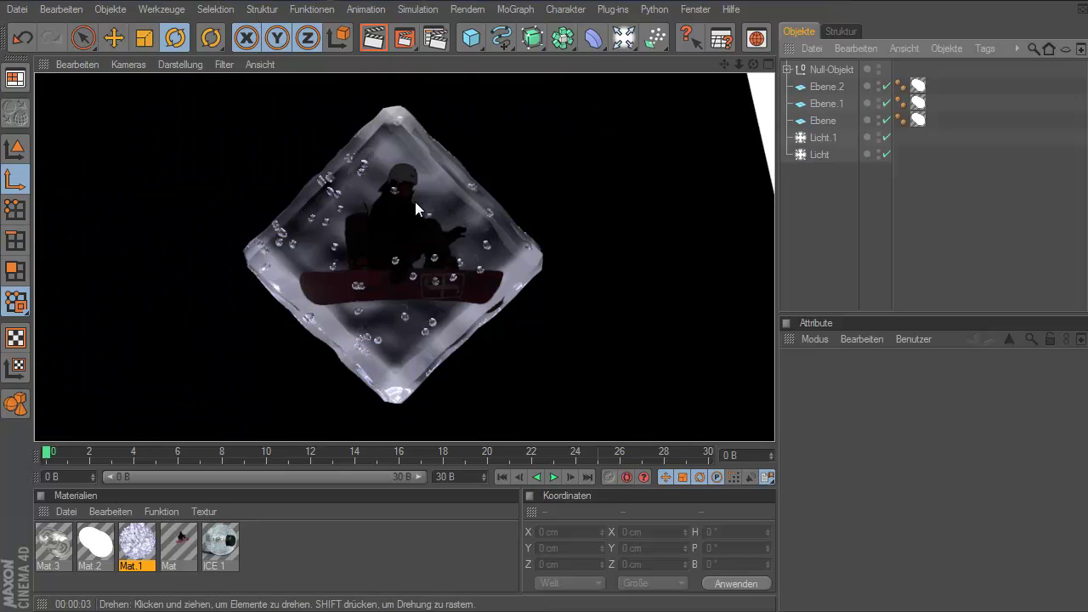
scroll(396, 196, up, 5)
scroll(397, 193, up, 5)
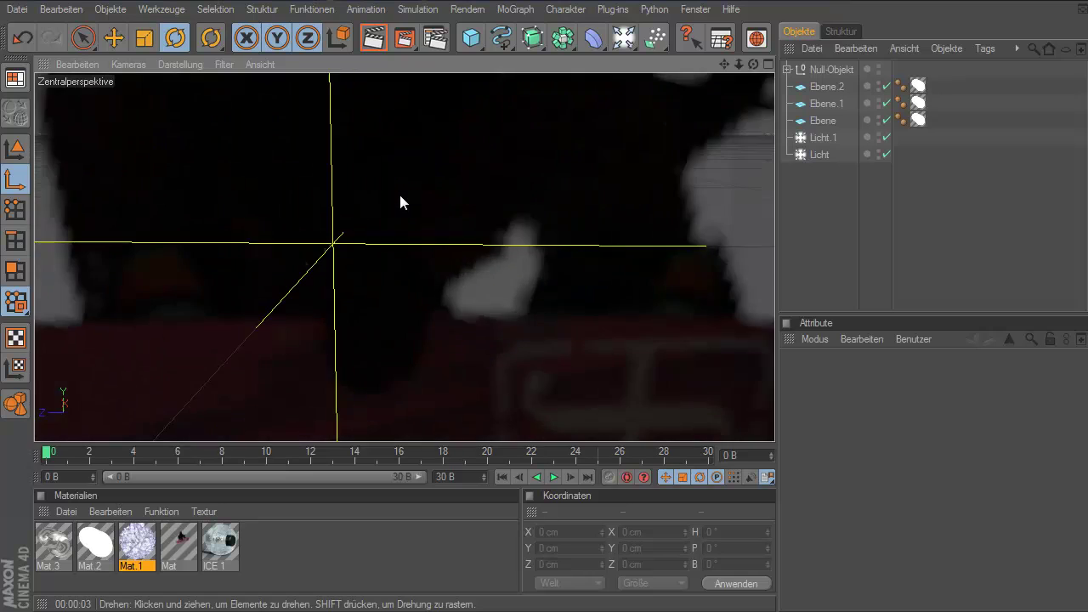
scroll(398, 191, up, 2)
scroll(397, 191, down, 5)
scroll(397, 191, down, 4)
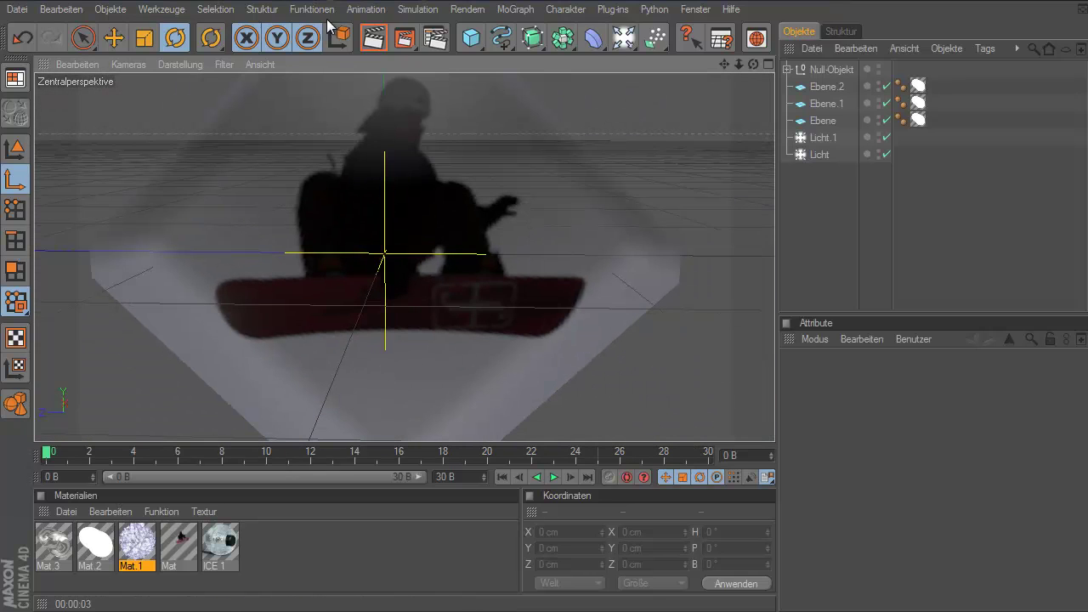
click(380, 49)
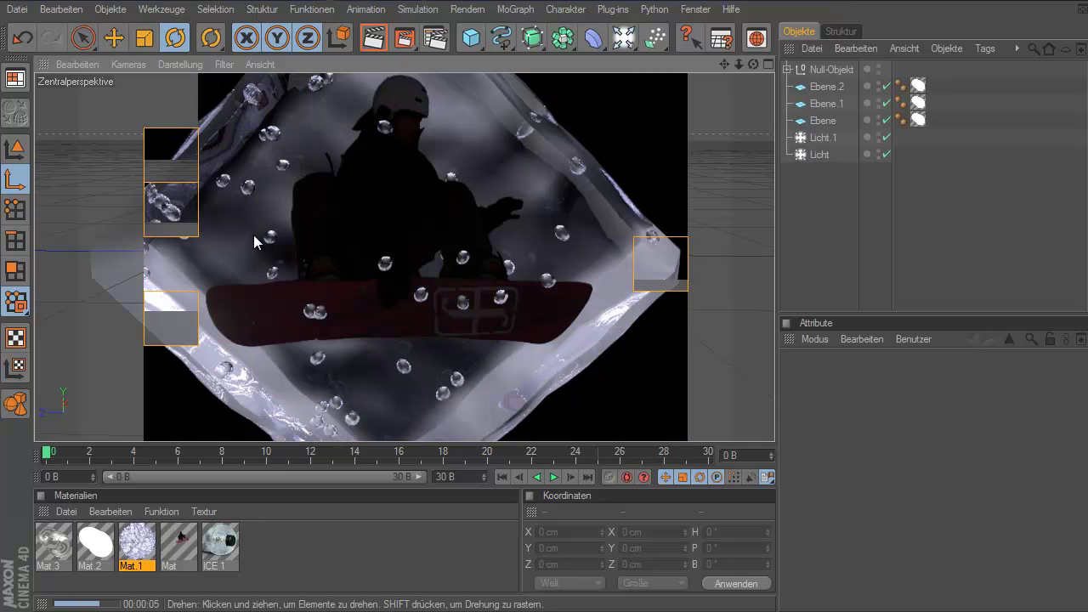
click(311, 208)
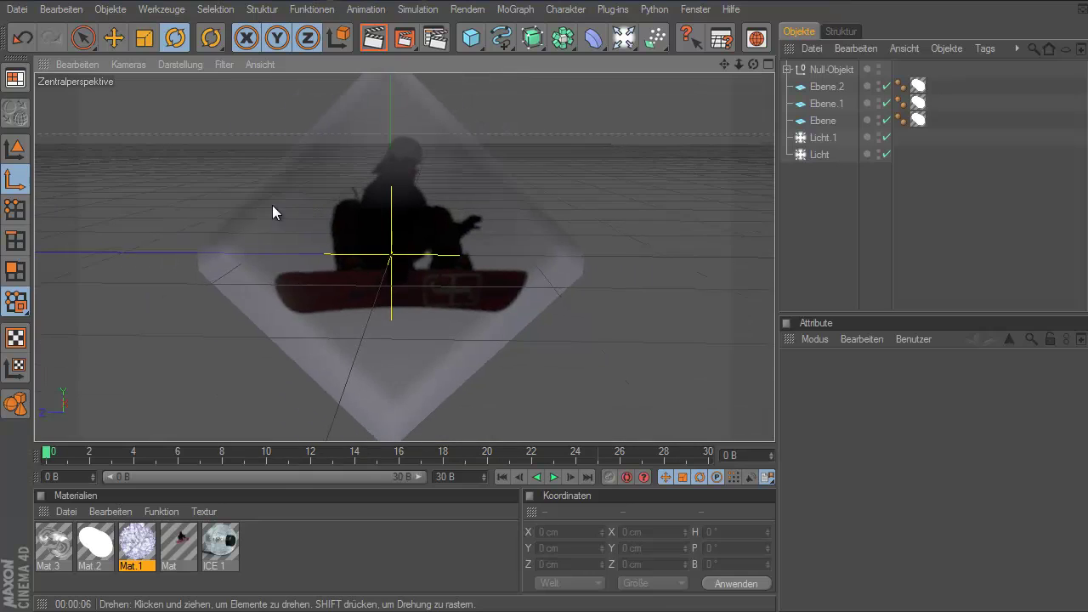
Step: Delete the plane Ebene from inside the nested Null-Objekt group
click(788, 68)
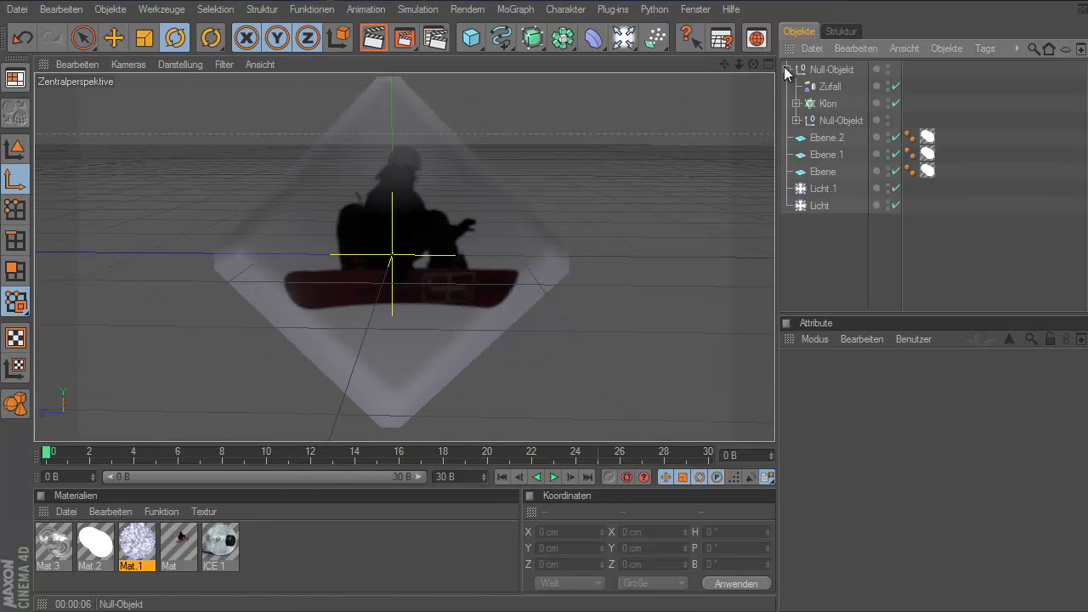
click(796, 120)
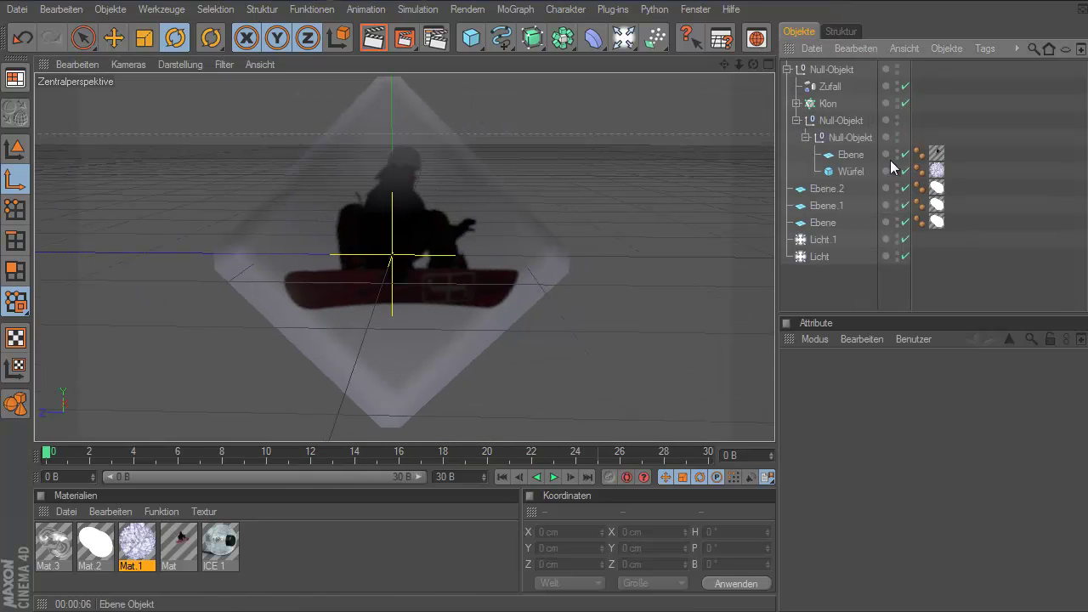
click(851, 156)
key(Delete)
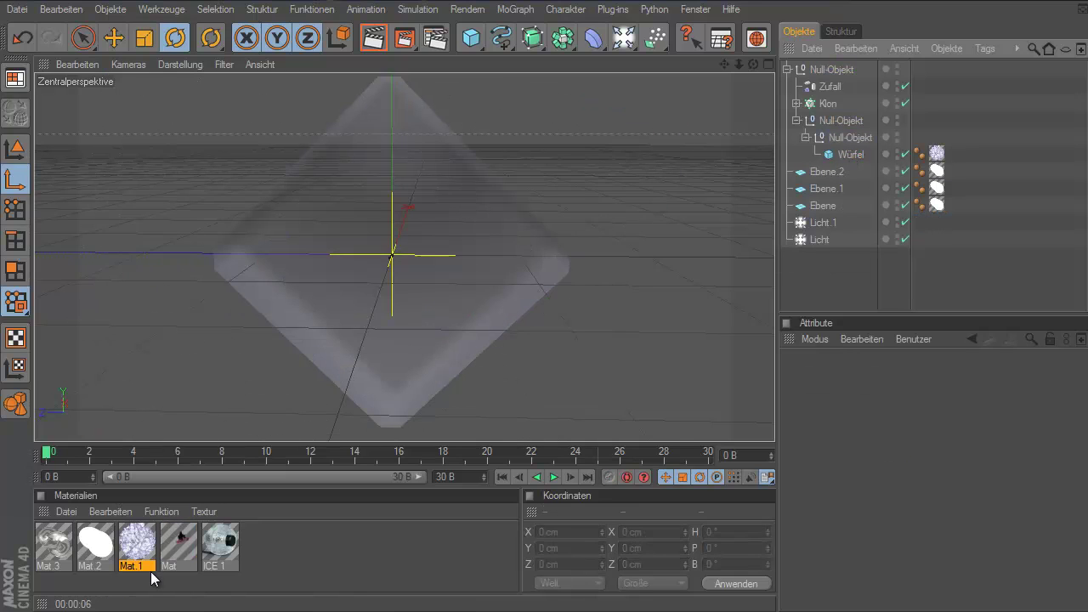
Step: Look at material Mat's settings, then create the new material Mat.4
click(178, 543)
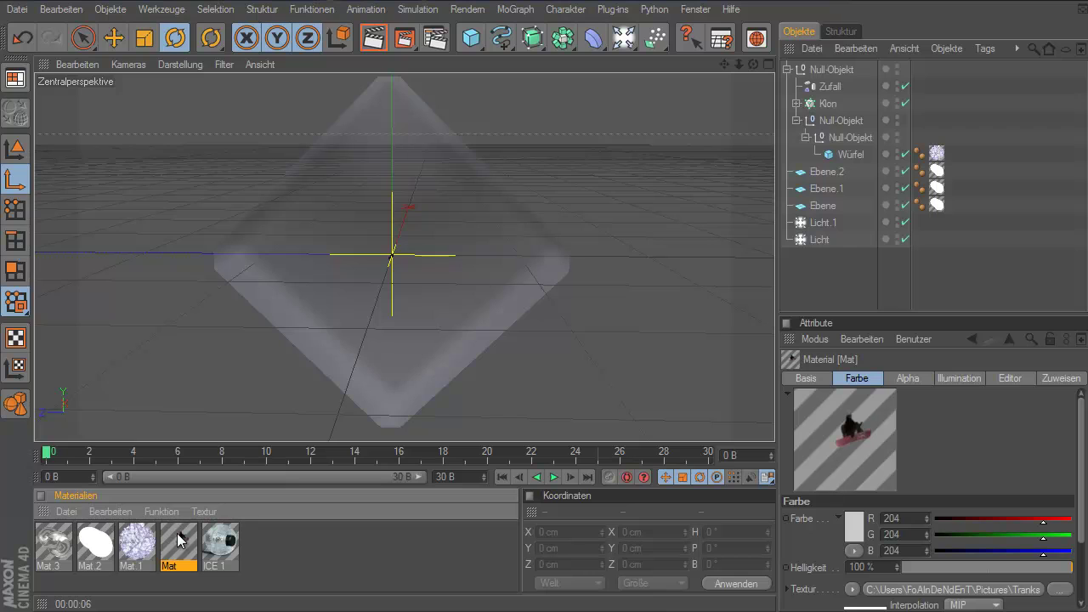
double_click(178, 543)
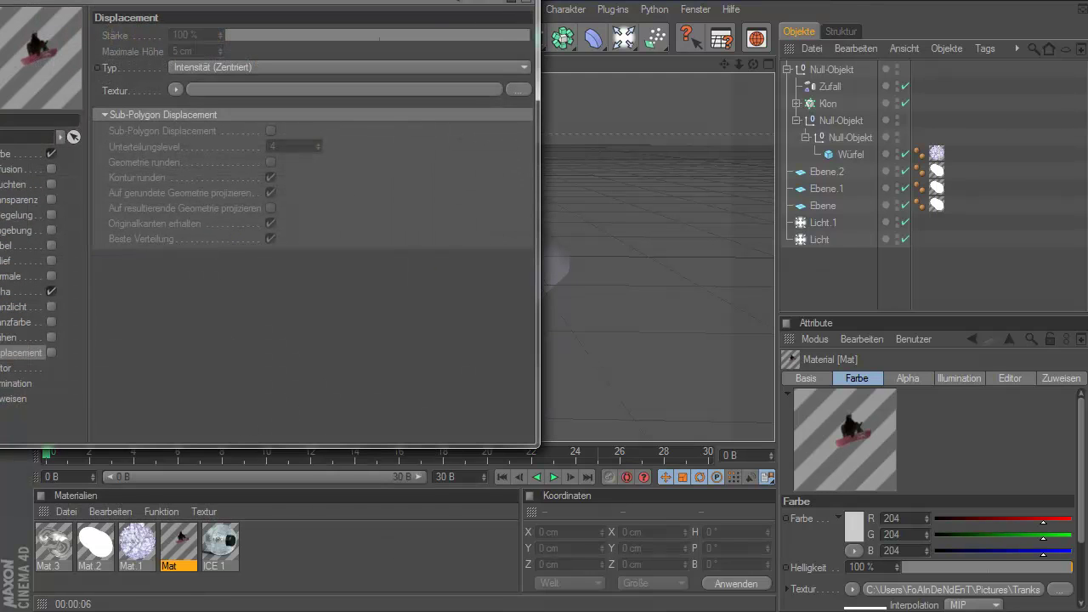
click(525, 1)
double_click(275, 561)
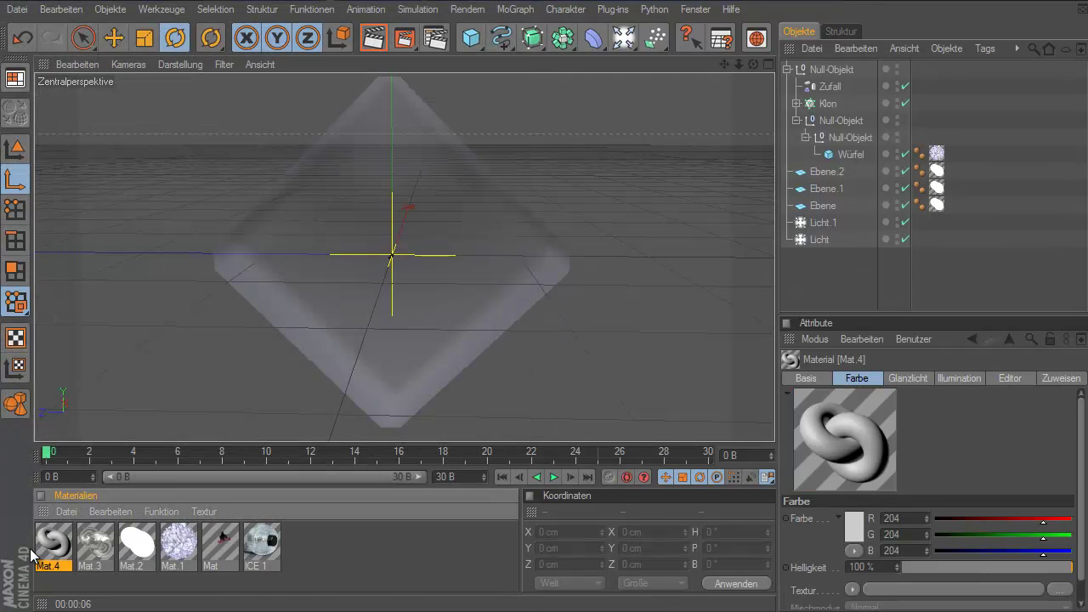
Step: Open Mat.4's editor and show its preview on a sphere (Kugel)
double_click(53, 544)
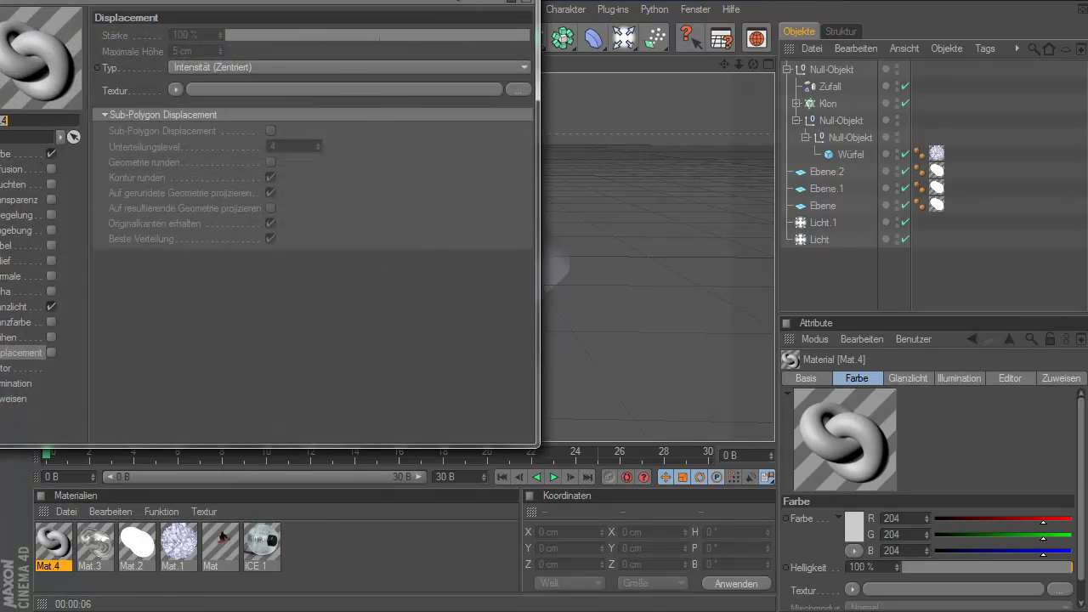
drag(76, 2, 334, 18)
right_click(335, 54)
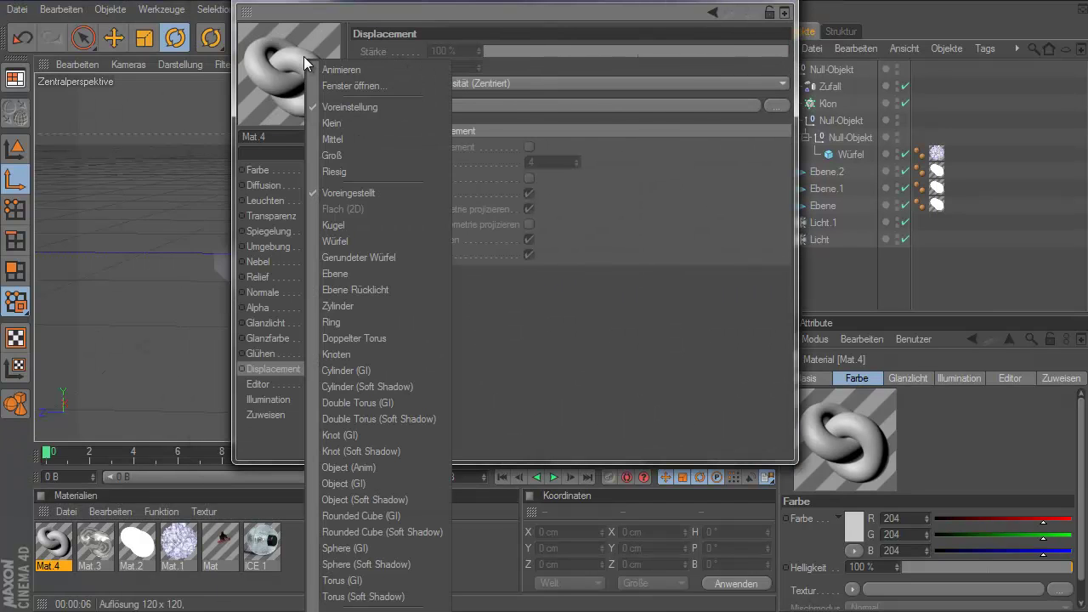
click(339, 224)
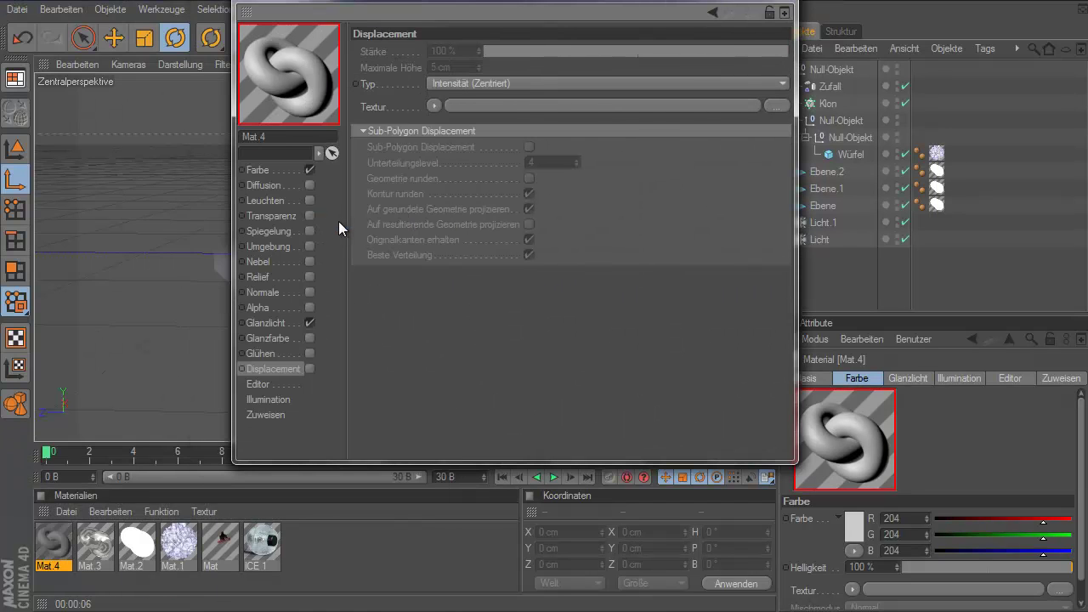
Step: Choose aviano_snowboarder from the Transperente COD folder as the Farbe channel texture
click(264, 172)
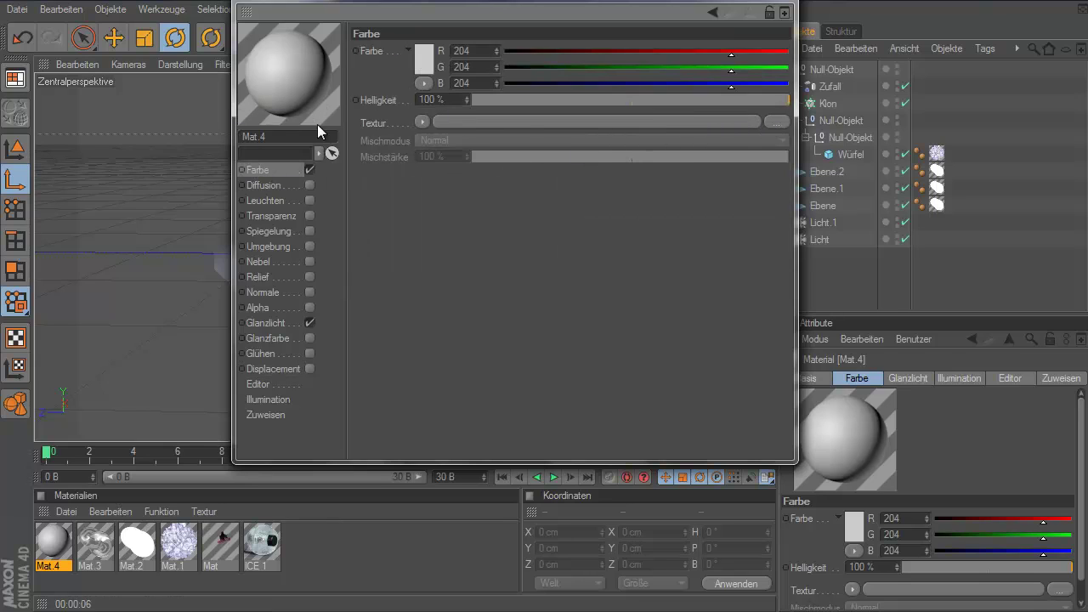
click(786, 121)
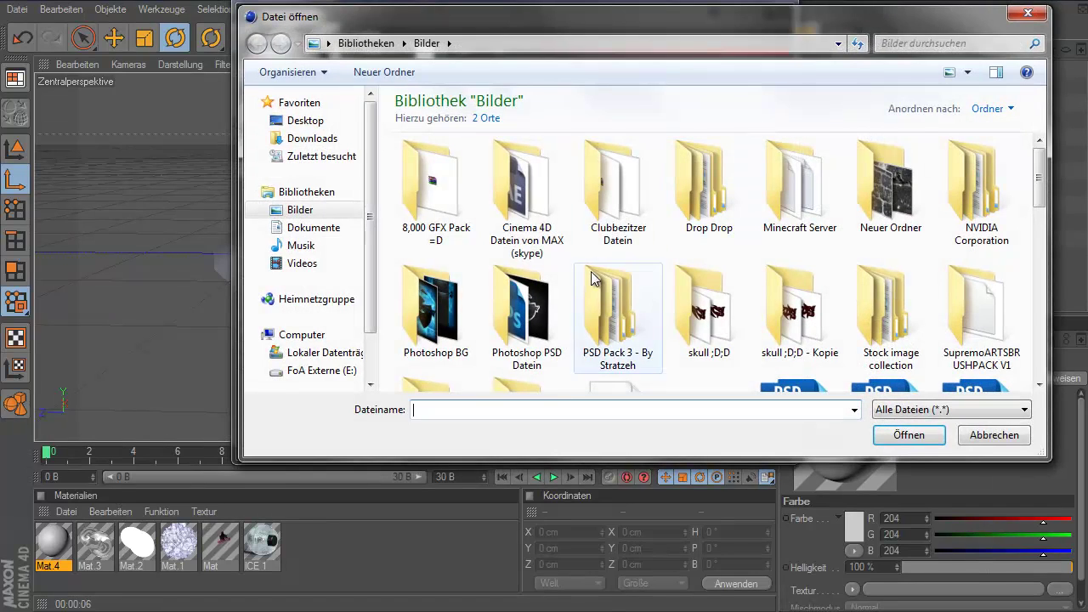
scroll(580, 277, down, 5)
double_click(522, 178)
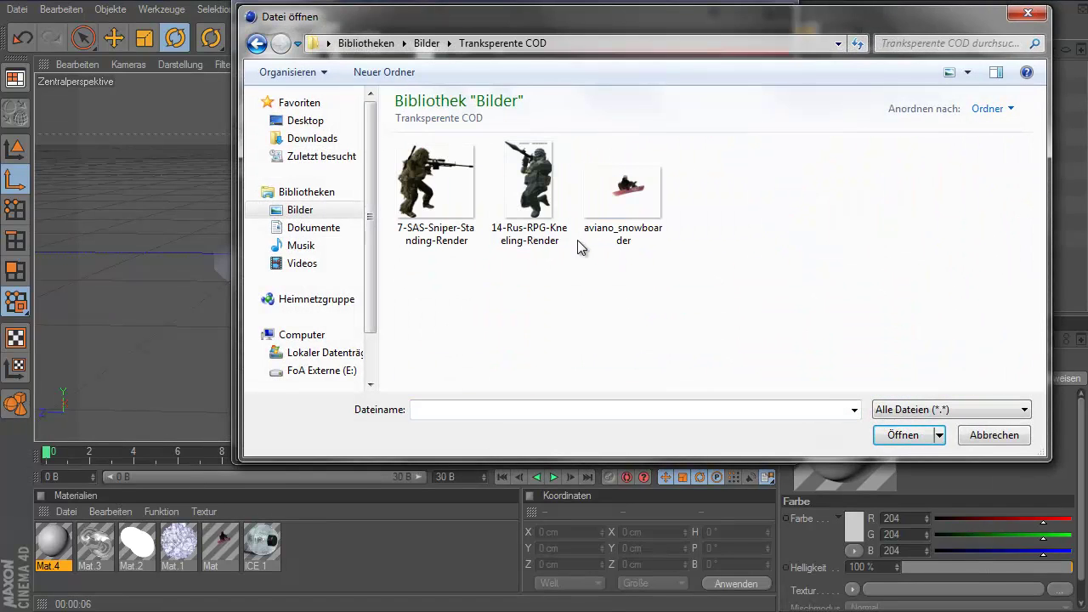
click(616, 213)
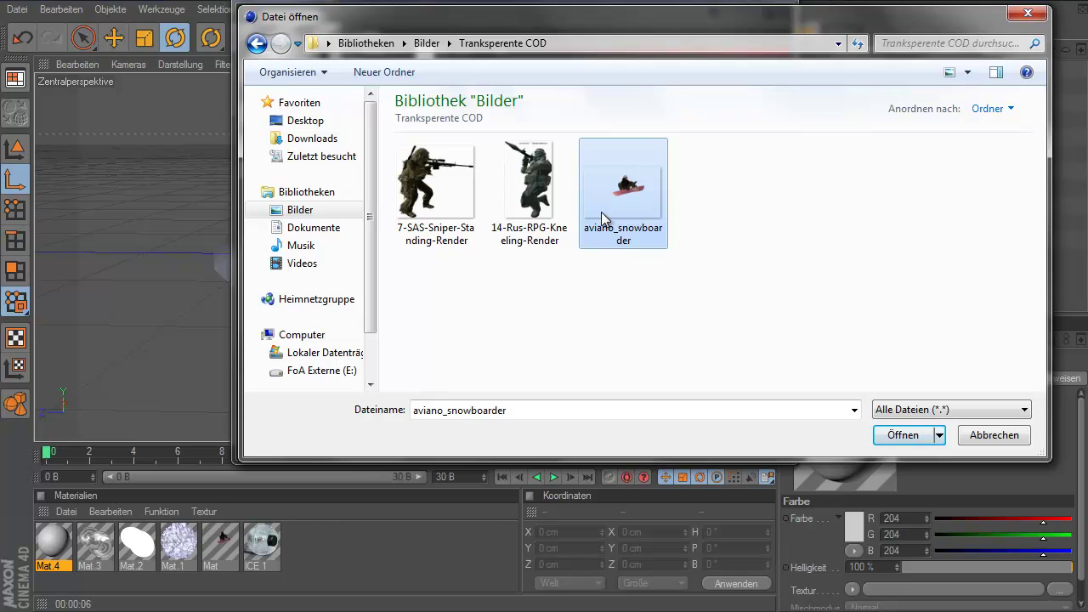
click(903, 433)
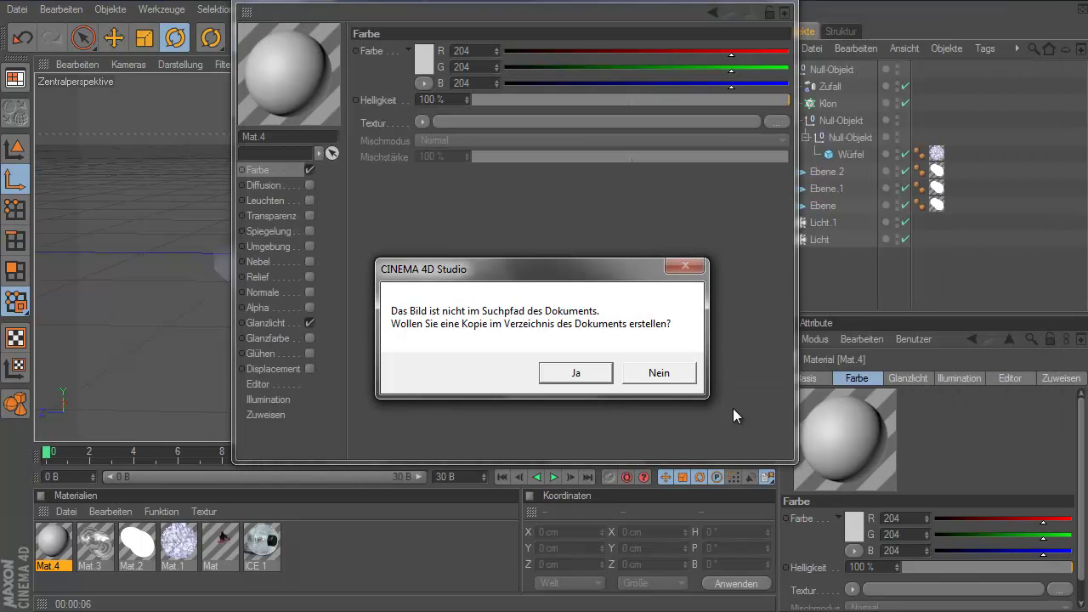
Step: Copy the colour image into the document folder, turn off Glanzlicht and enable Alpha
click(595, 374)
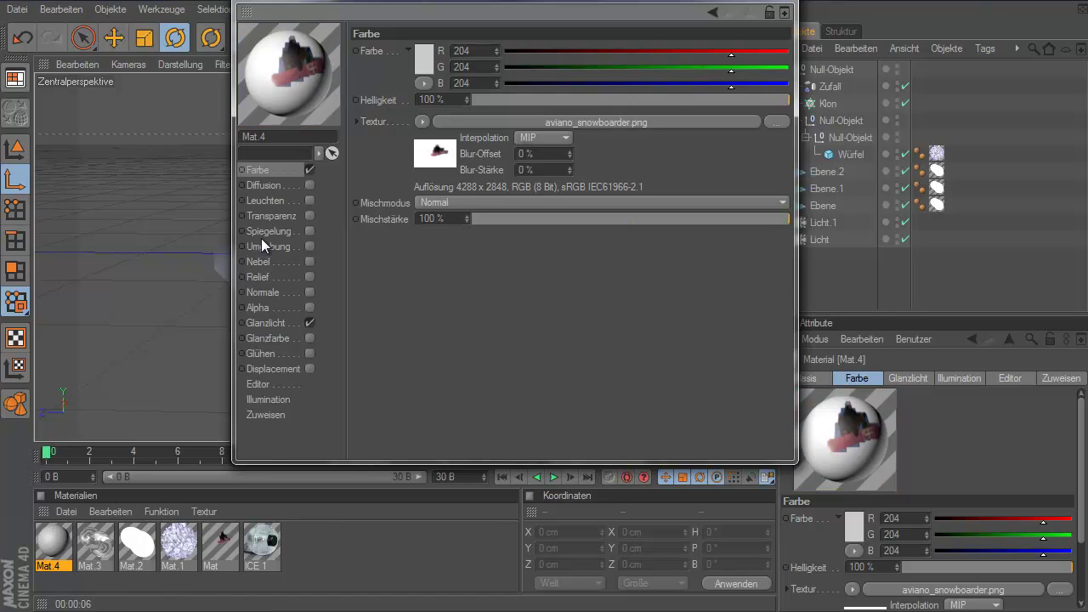
click(264, 309)
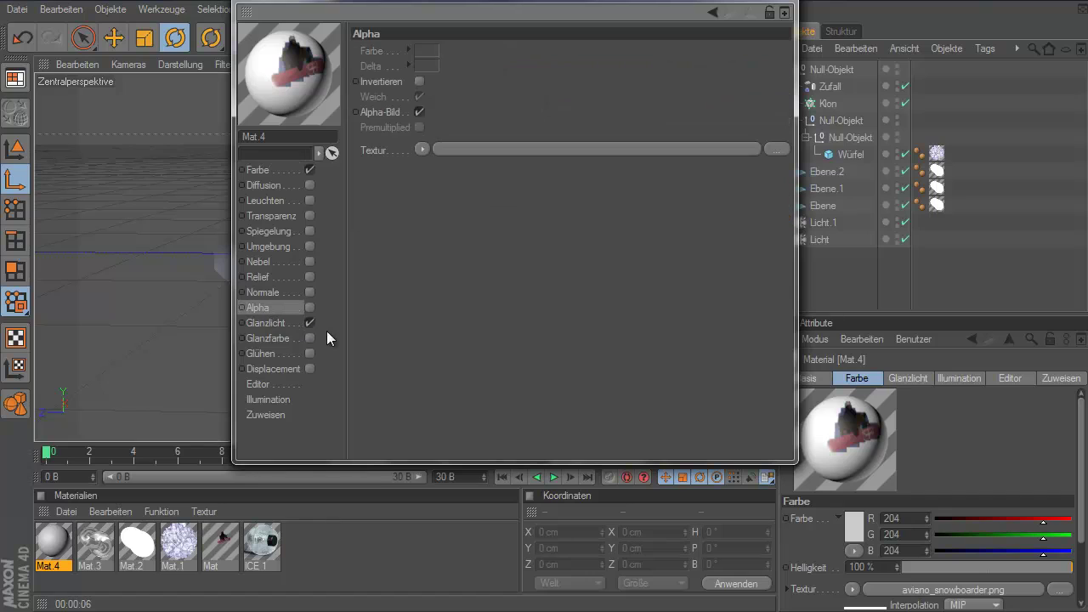
click(311, 324)
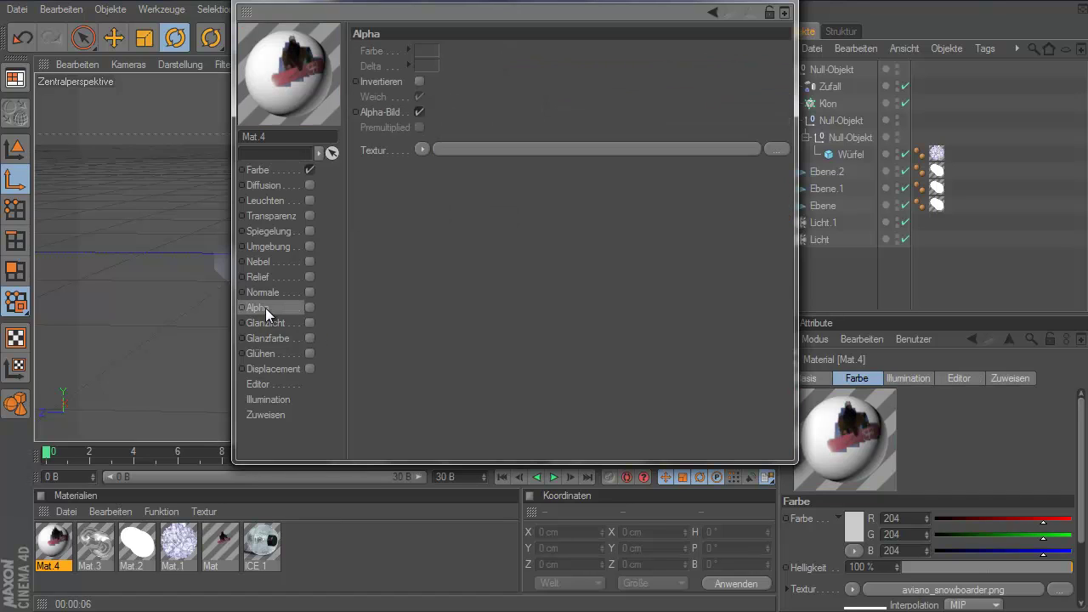
click(310, 308)
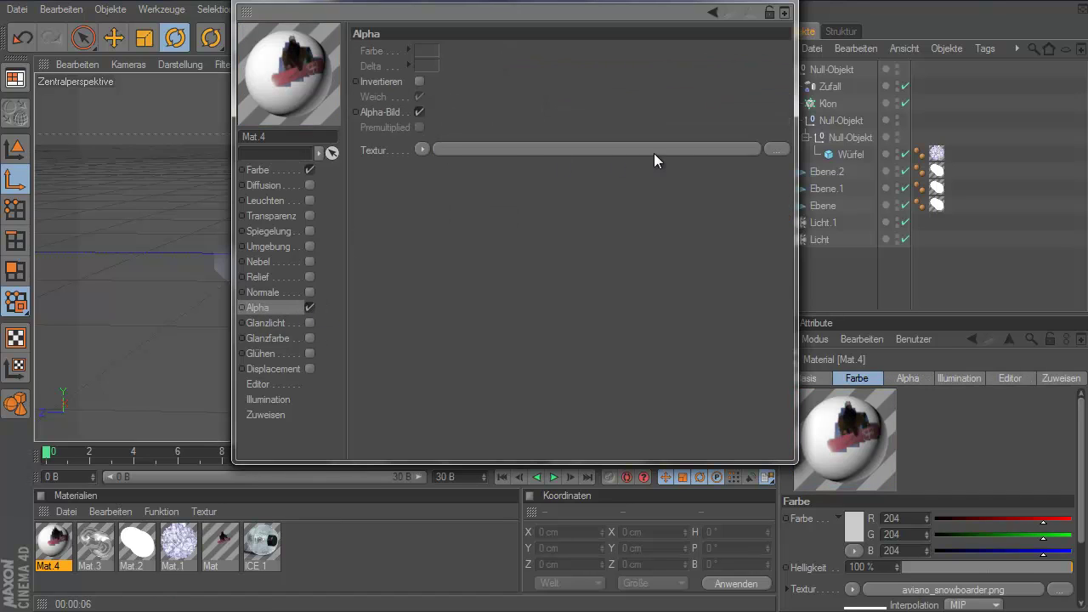
Step: Load aviano_snowboarder.png as the Alpha texture and copy it into the project
click(779, 149)
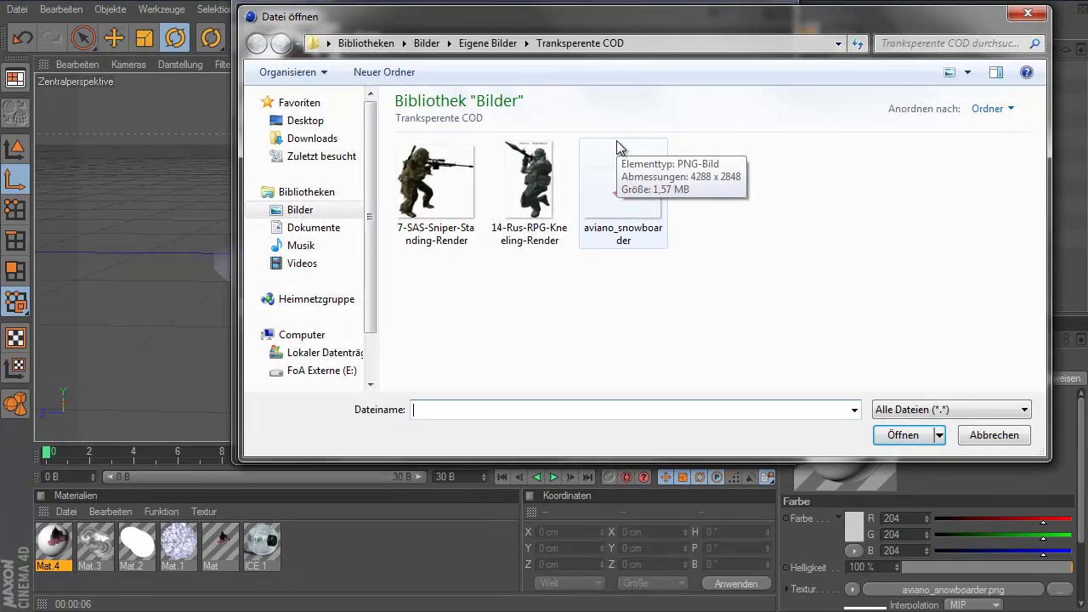
mouse_move(623, 192)
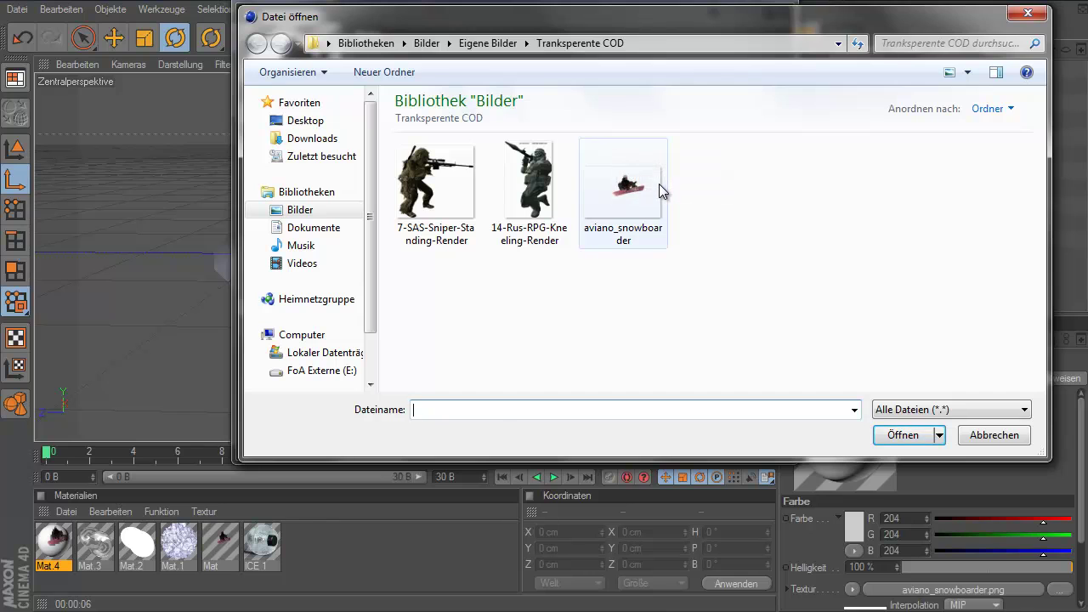
click(659, 185)
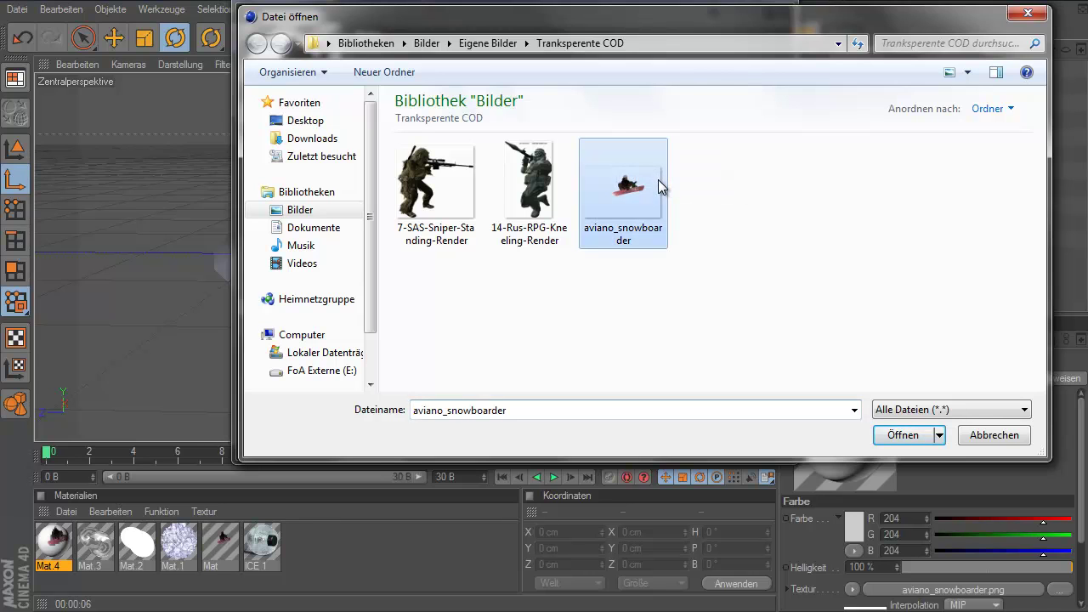
click(903, 435)
click(582, 372)
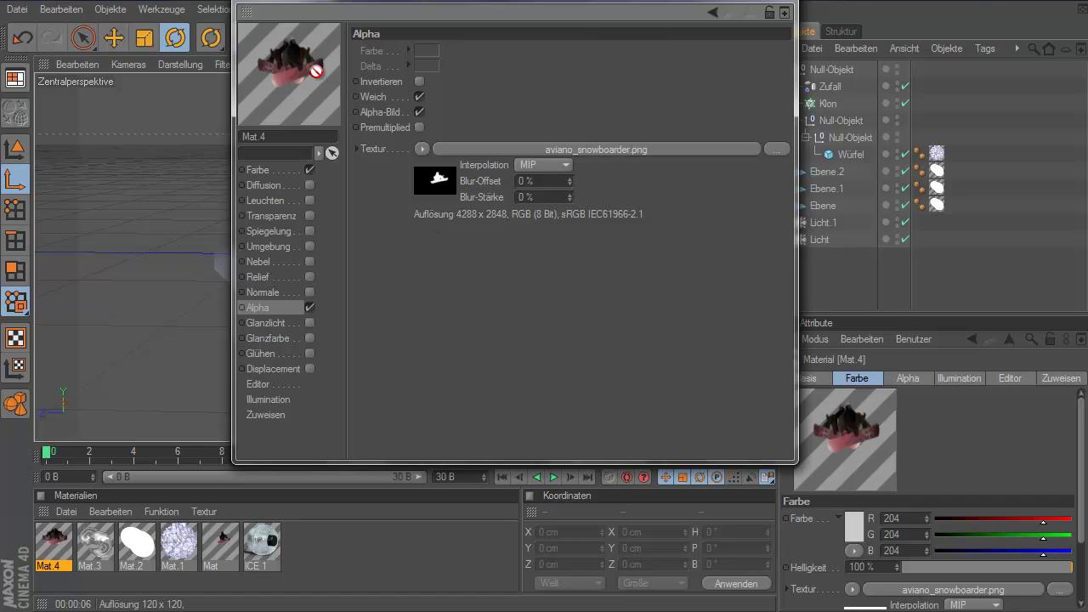
Step: Rotate Mat.4's preview, show it on a flat Ebene, and tick Premultiplied alpha
drag(291, 69, 340, 125)
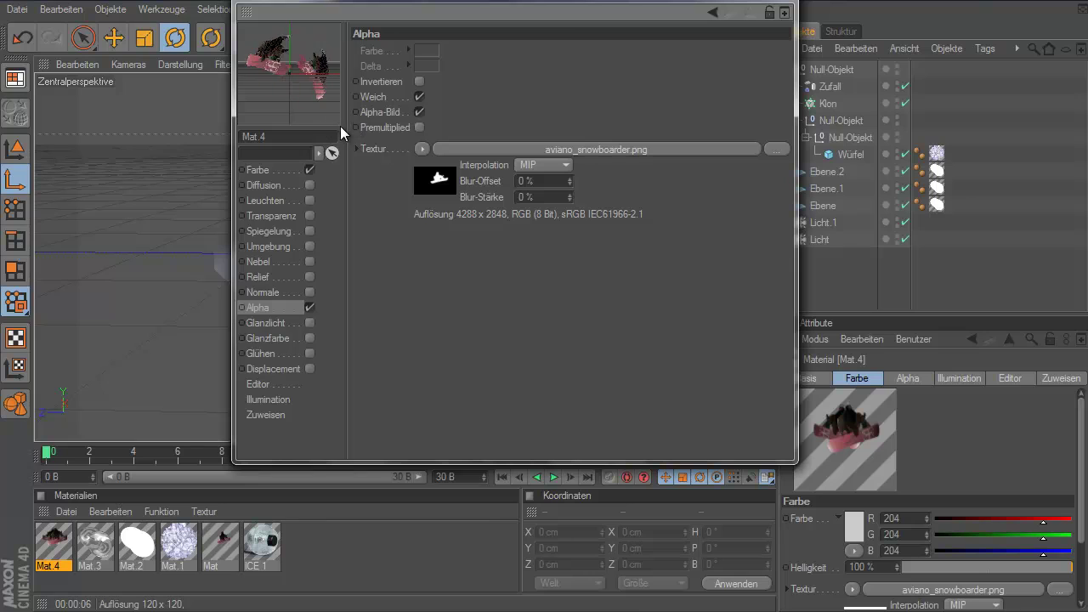
mouse_move(340, 125)
mouse_down()
mouse_move(357, 146)
mouse_move(329, 124)
mouse_move(345, 124)
mouse_up()
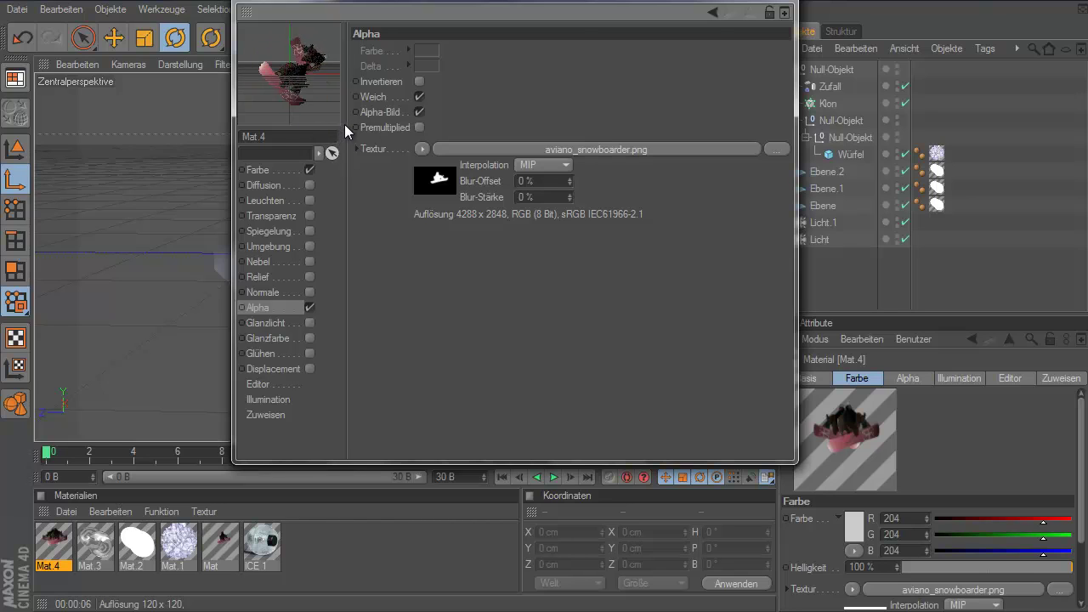
right_click(285, 59)
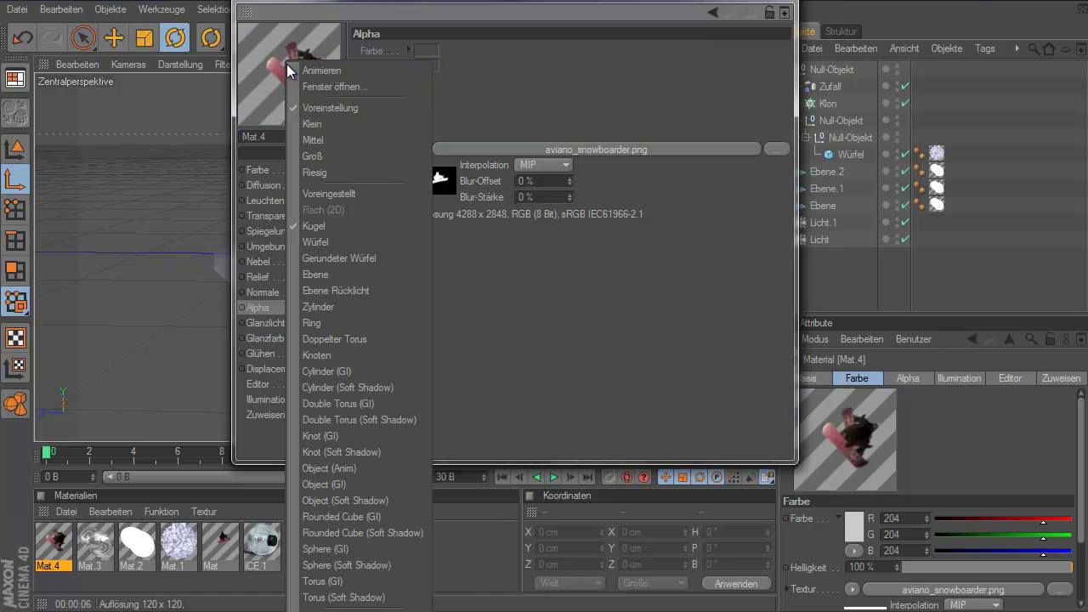
click(311, 274)
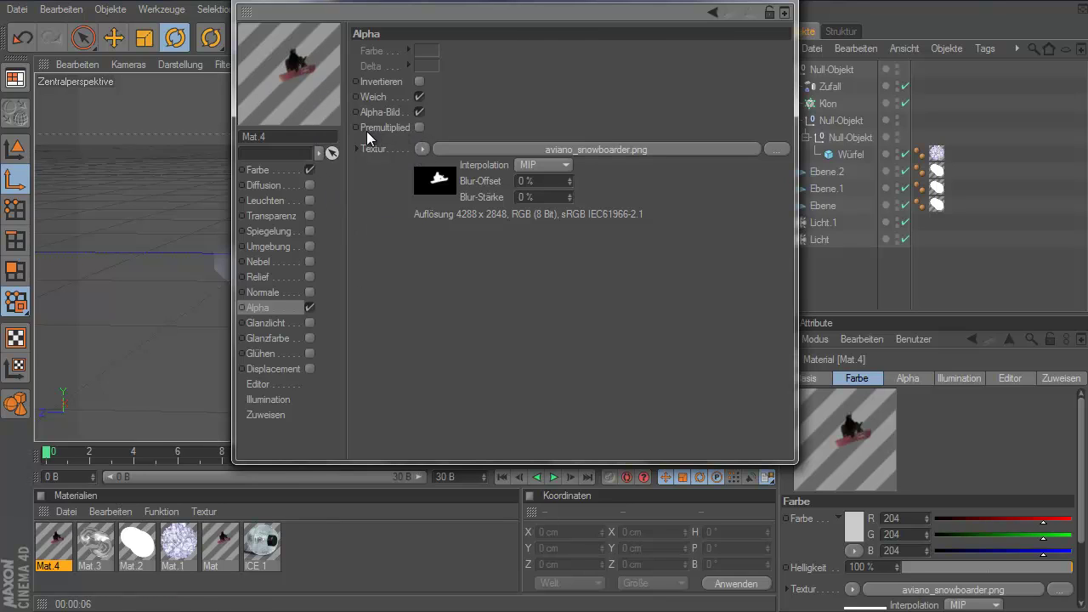
click(420, 127)
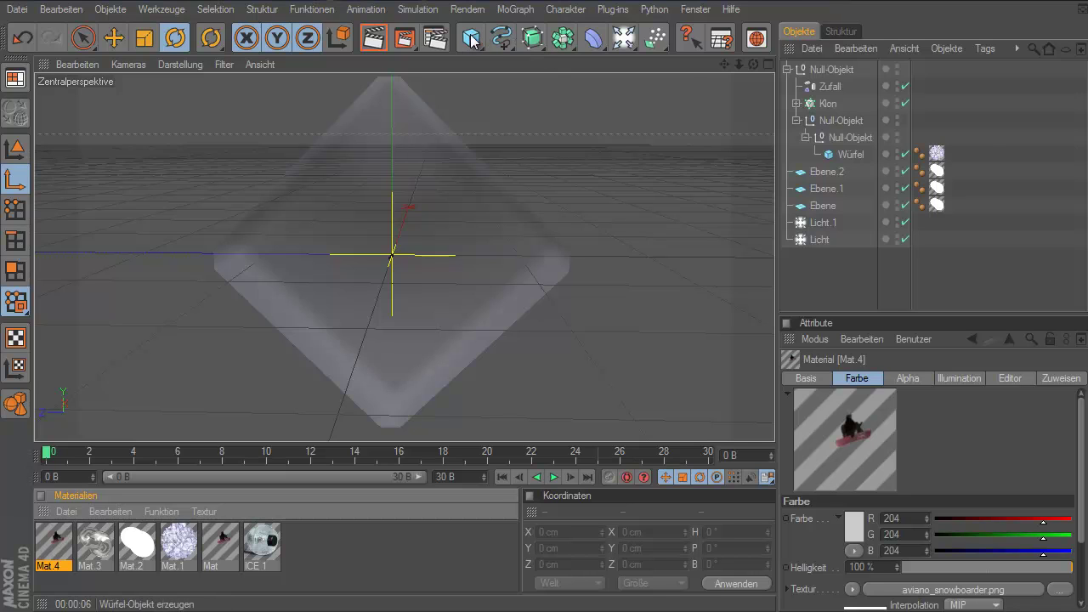
Step: Add a new plane, Ebene.3, and rotate it upright to bank −90°
drag(474, 38, 630, 91)
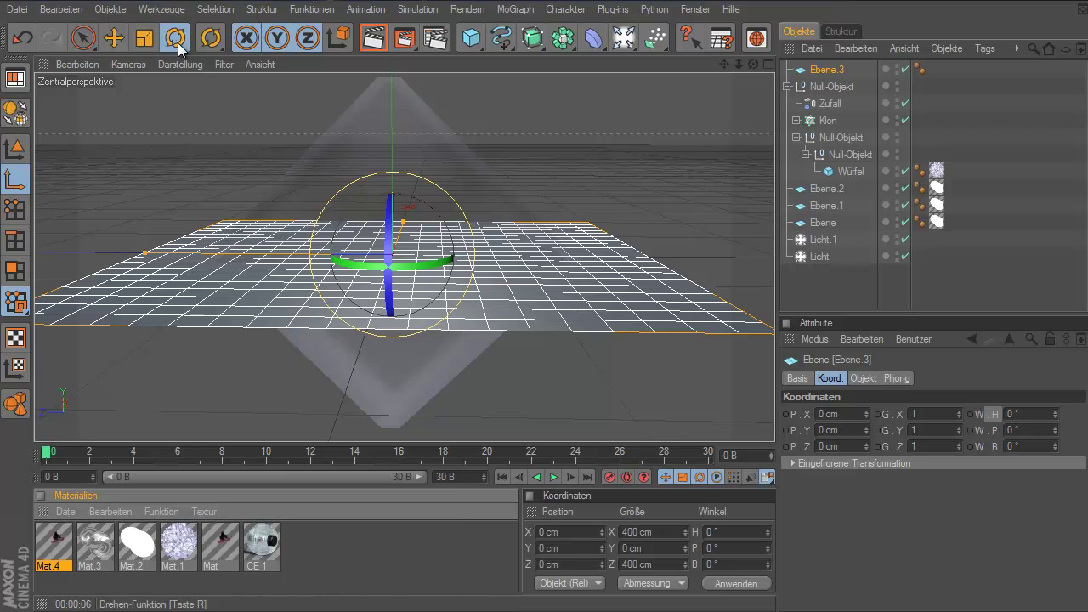
drag(385, 199, 384, 277)
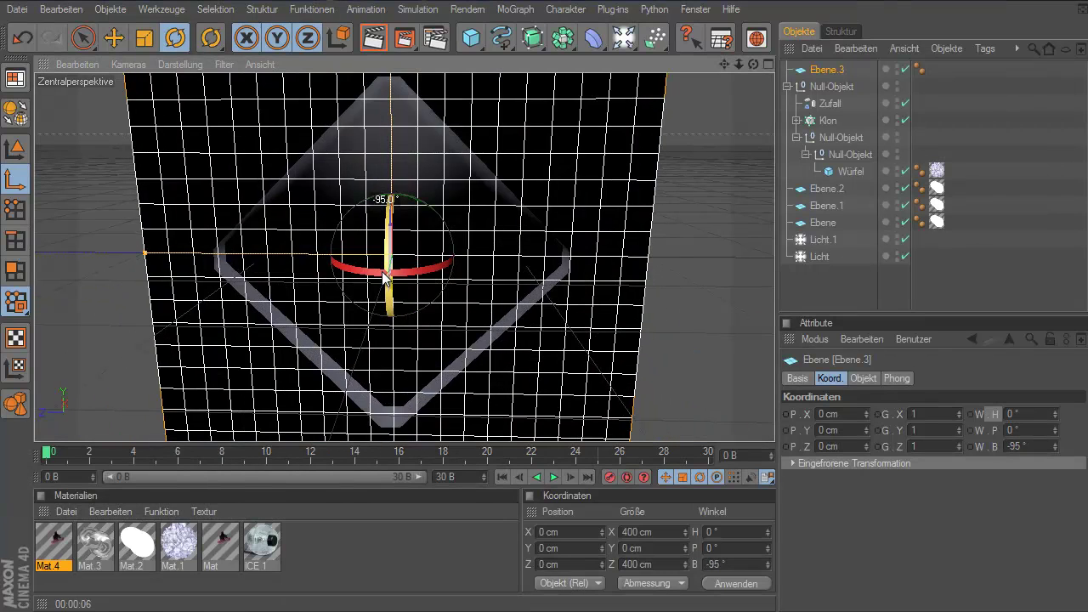
drag(387, 272, 380, 259)
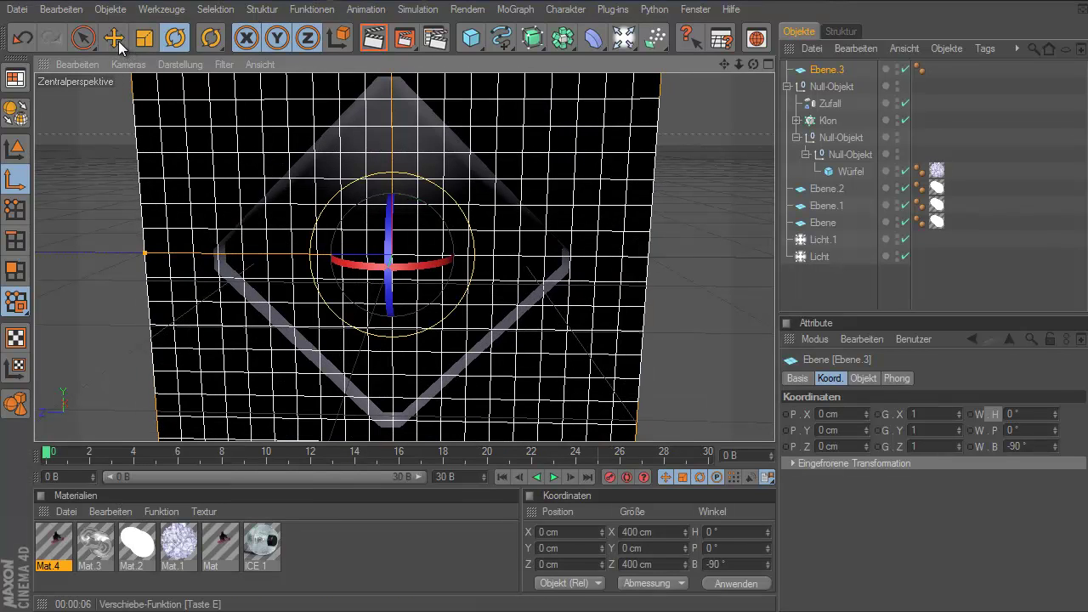
Step: Orbit around the ice cube and apply Mat.4 to Ebene.3
click(113, 37)
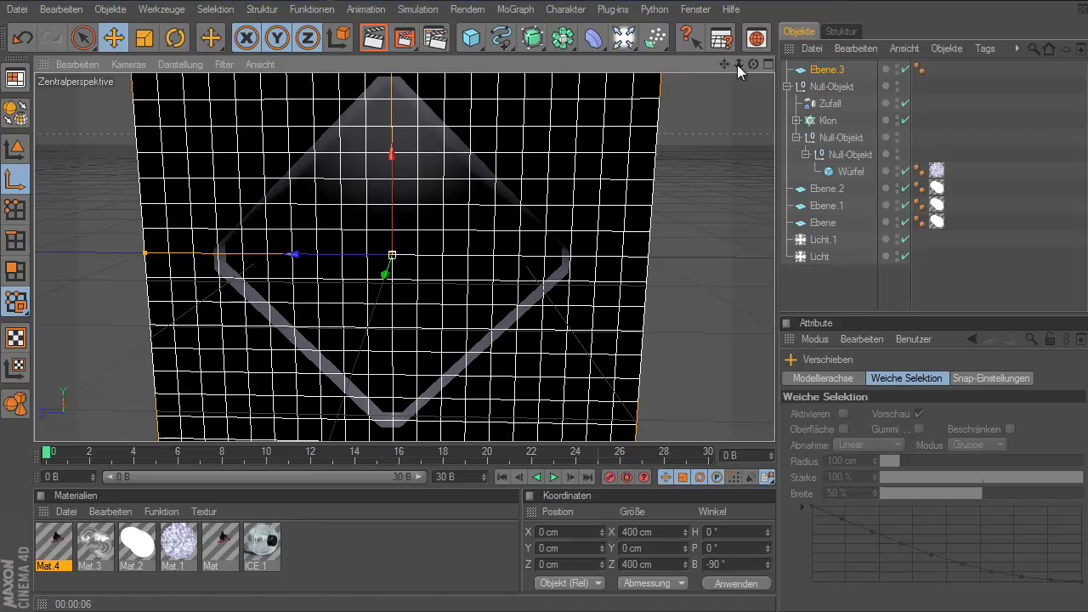
drag(760, 69, 539, 311)
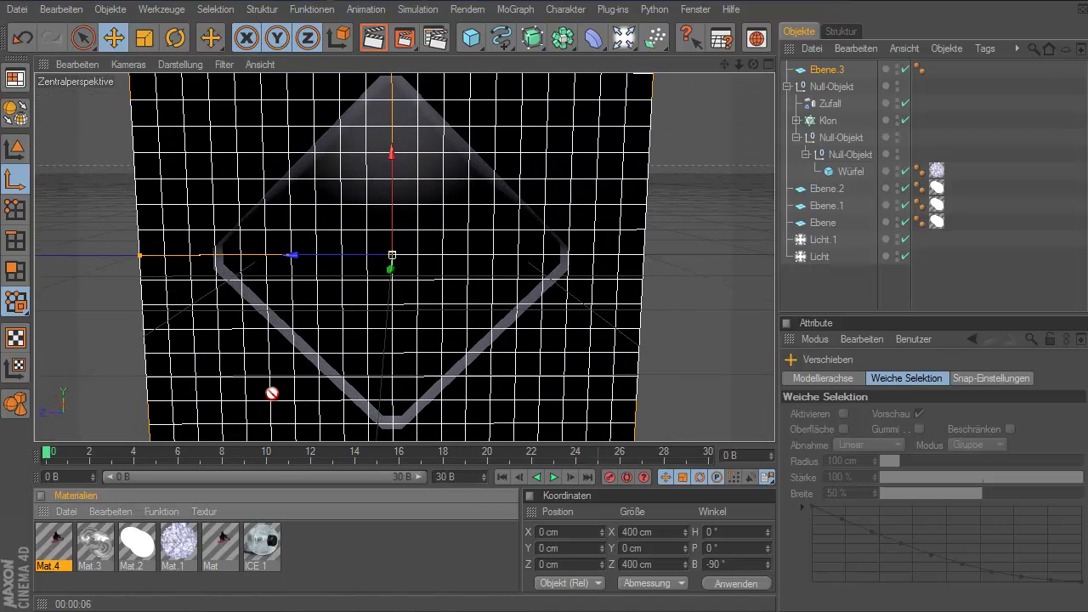
drag(545, 223, 836, 72)
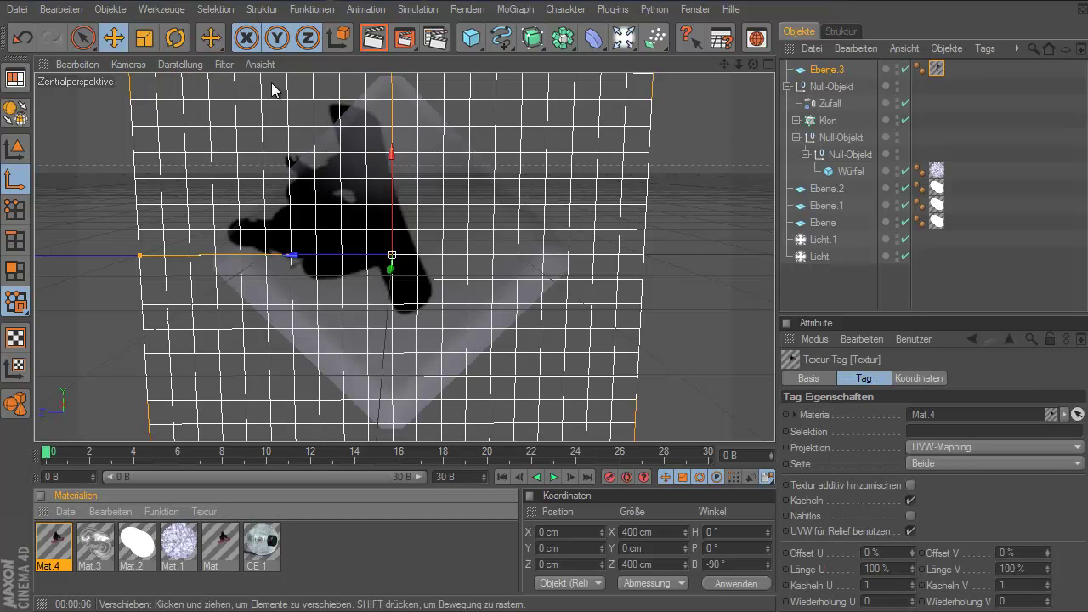
Step: Render a preview, orbit the view, and tilt Ebene.3 to 65° pitch
click(375, 39)
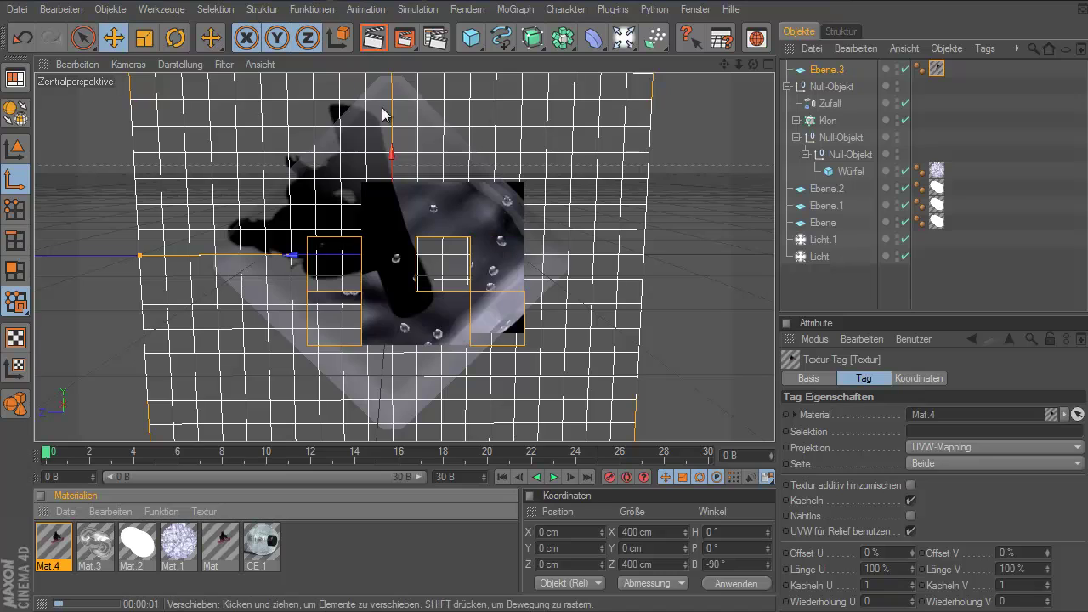
mouse_move(750, 67)
mouse_down()
mouse_move(538, 315)
mouse_move(547, 208)
mouse_up()
key(r)
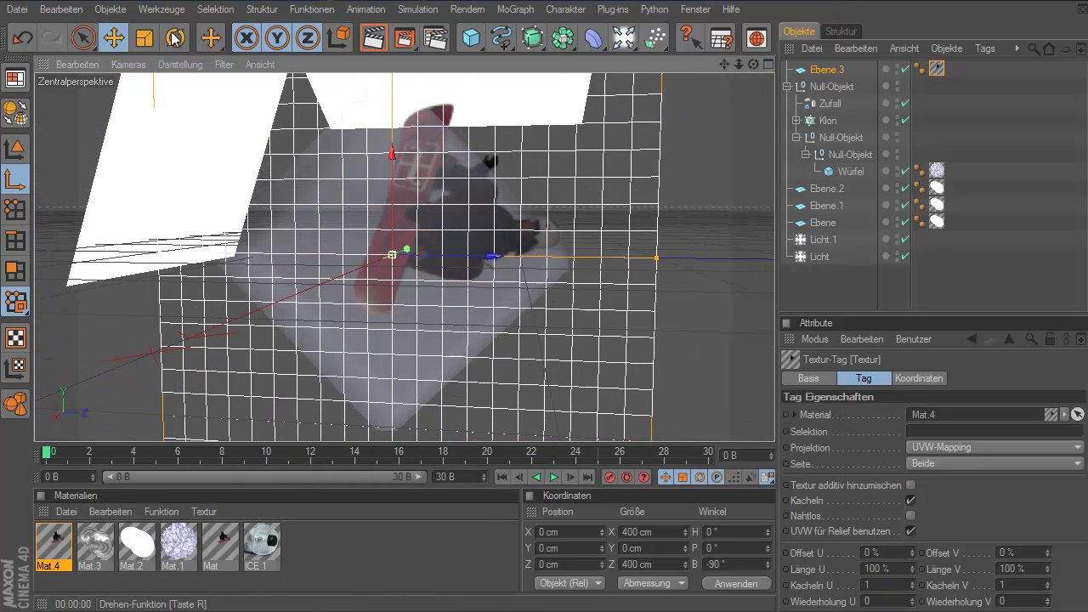
drag(450, 230, 389, 184)
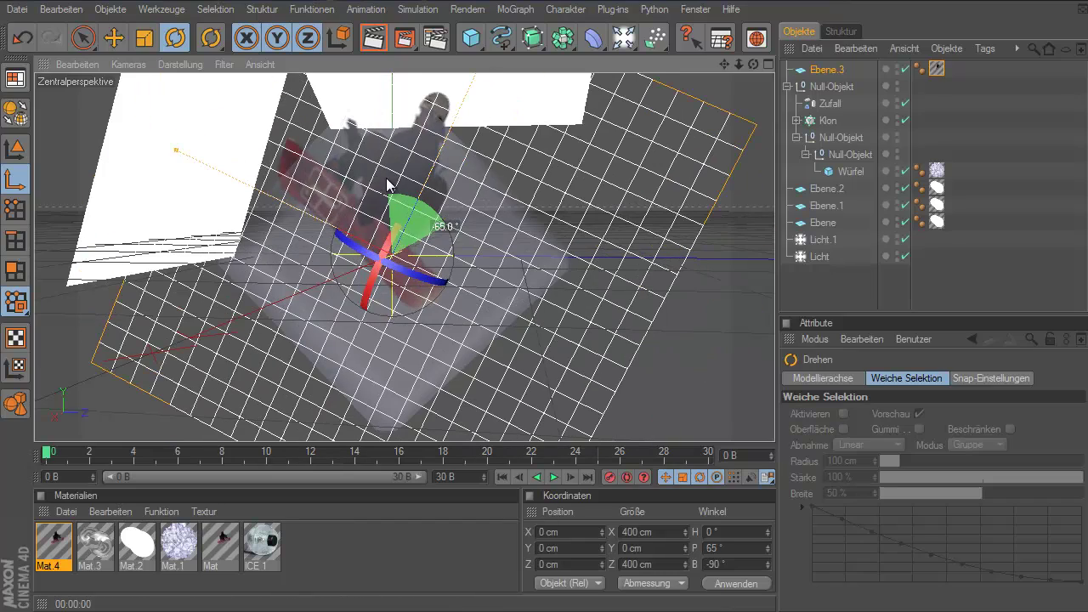
Step: Lower Ebene.3 to Y −48.584 cm, Z −12.857 cm and render the view
key(e)
mouse_move(378, 246)
mouse_down()
mouse_move(383, 257)
mouse_move(413, 218)
mouse_up()
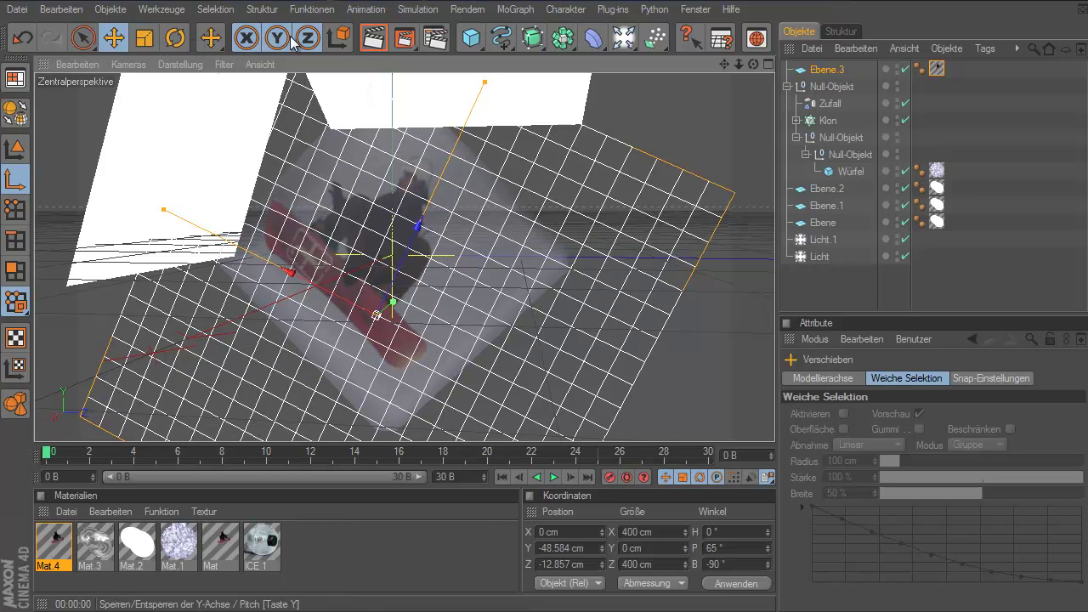
click(365, 45)
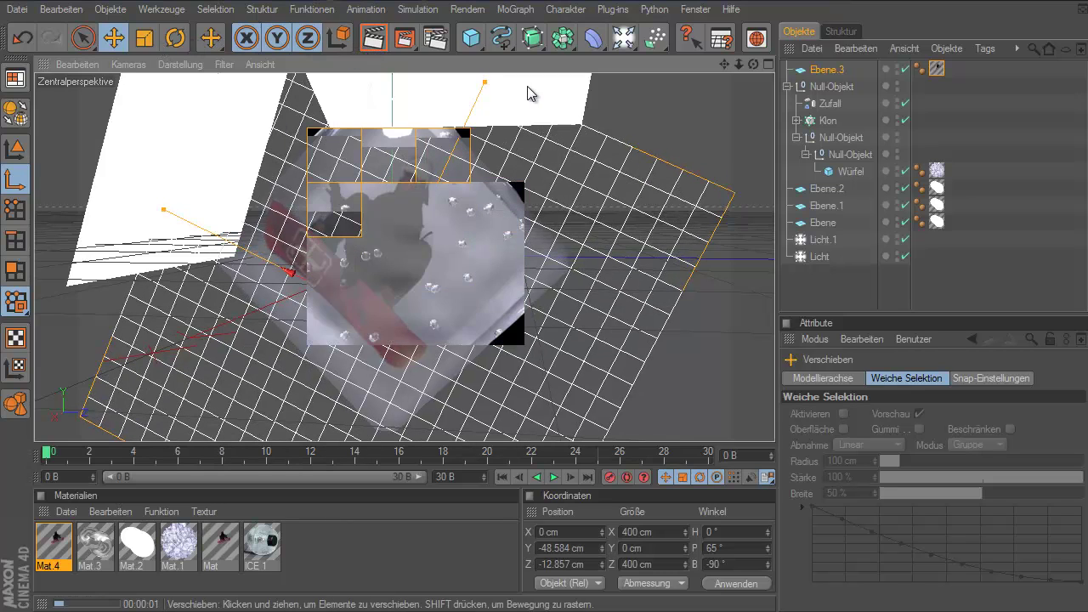